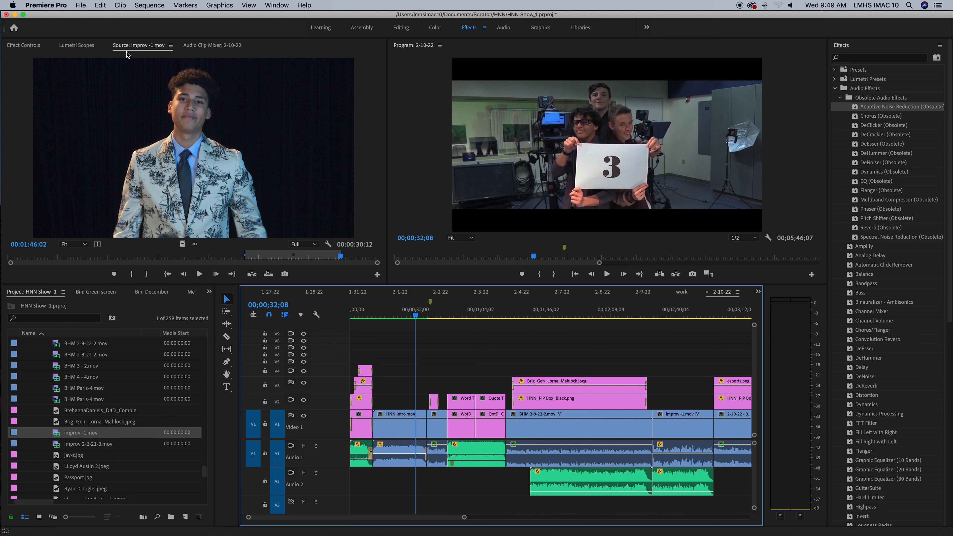
# - Open the media export settings for the 2-10-22 sequence and choose H.264 as the format
pyautogui.click(82, 8)
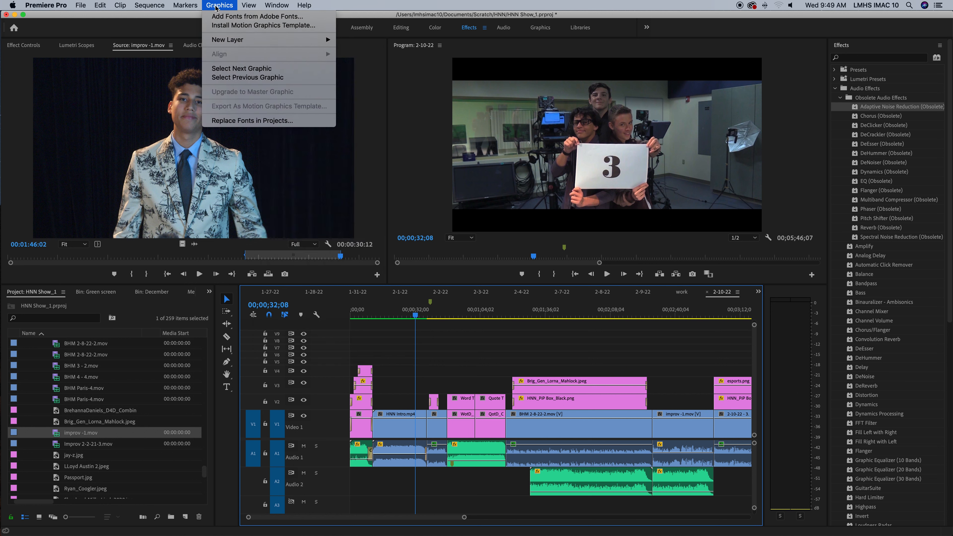
pyautogui.moveTo(59, 8)
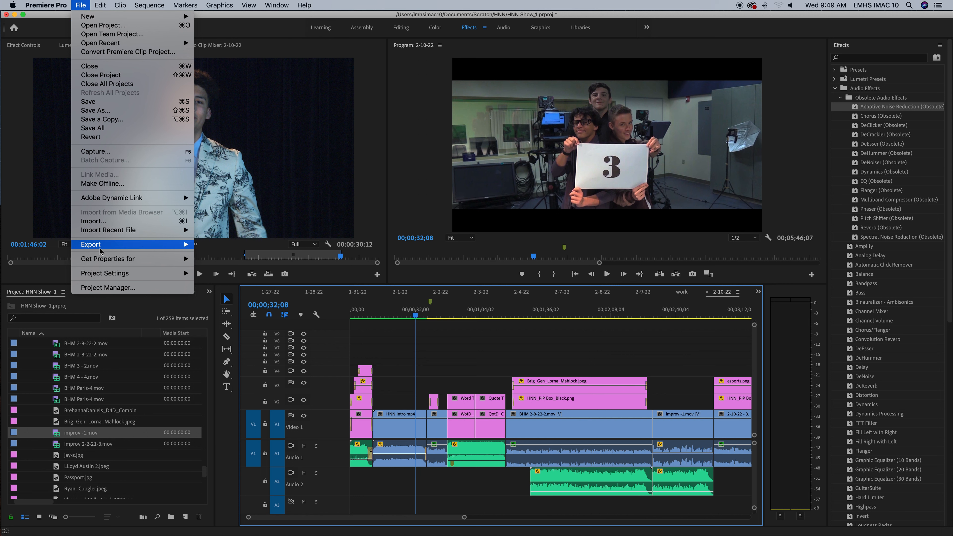
pyautogui.moveTo(102, 249)
pyautogui.click(226, 245)
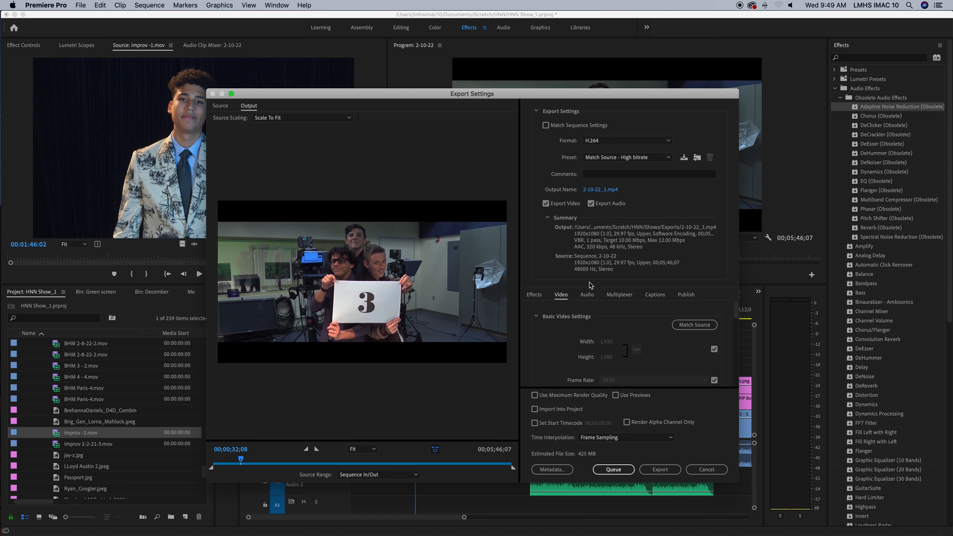
pyautogui.click(617, 143)
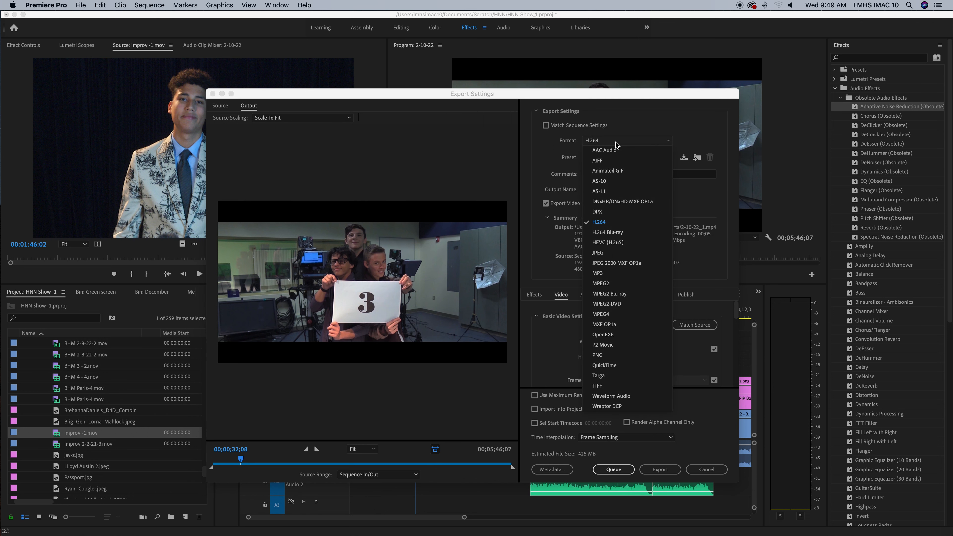
pyautogui.click(613, 223)
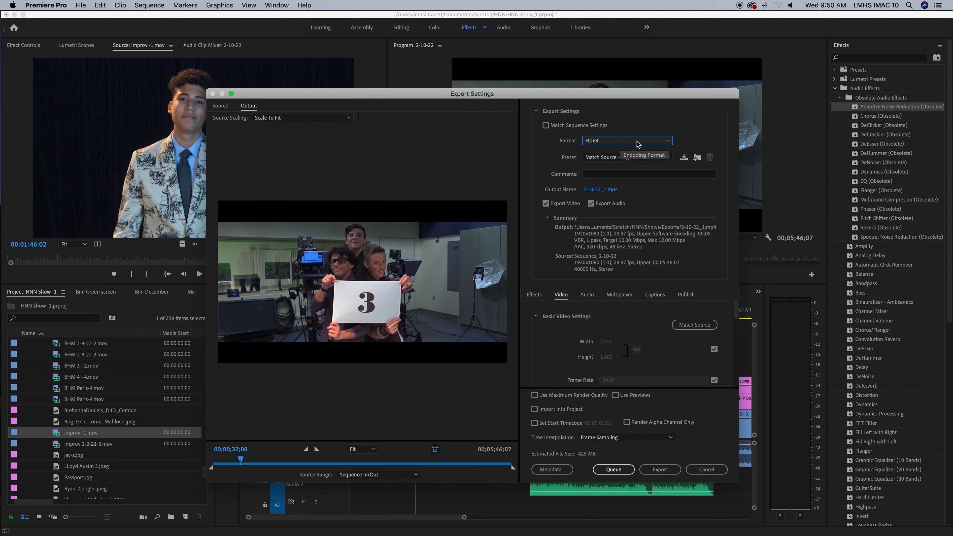
# - Examine the available export presets and formats, along with the video encoding and bitrate settings
pyautogui.click(661, 159)
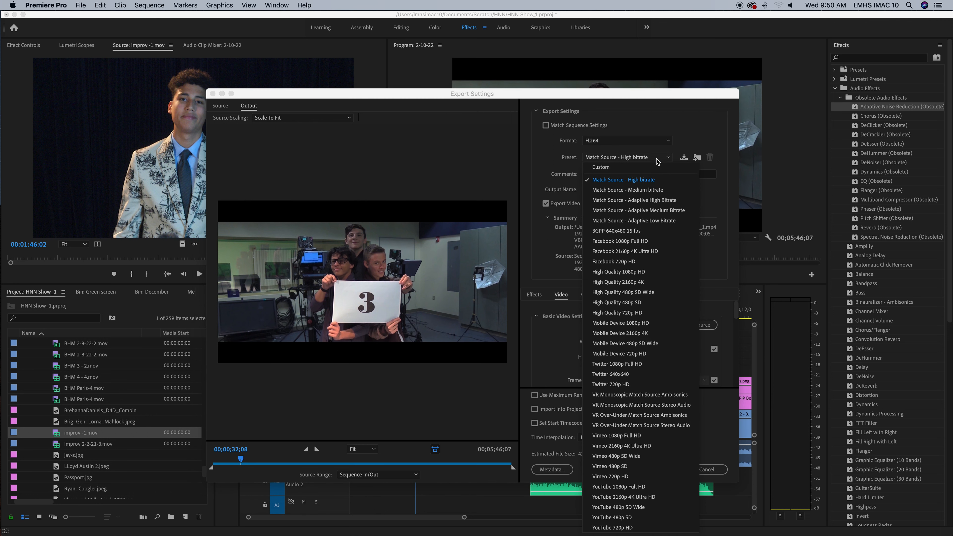
pyautogui.click(690, 145)
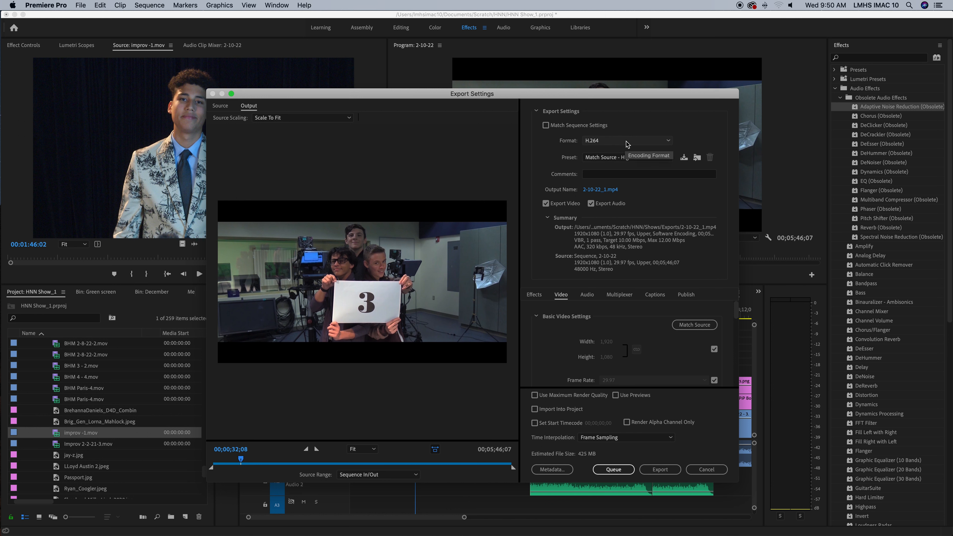
pyautogui.click(635, 145)
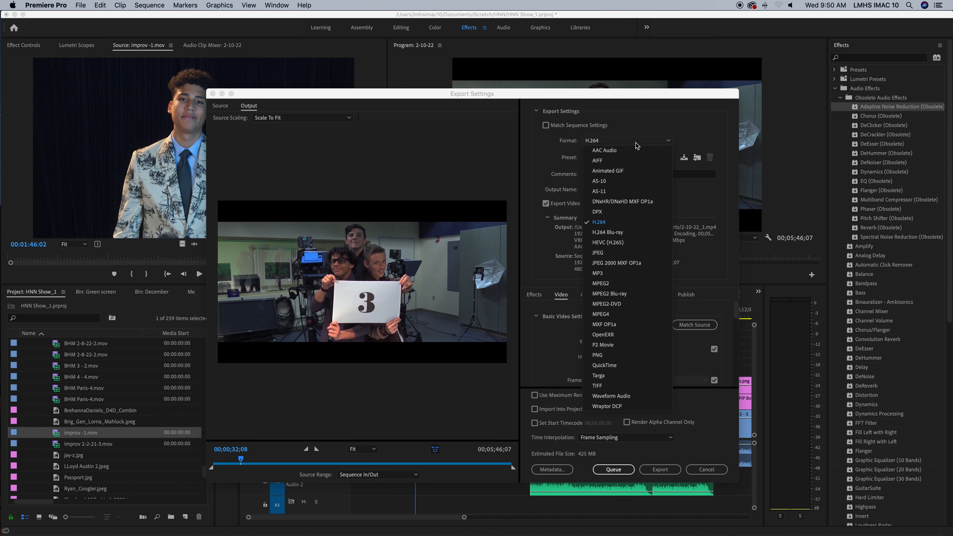
pyautogui.click(611, 222)
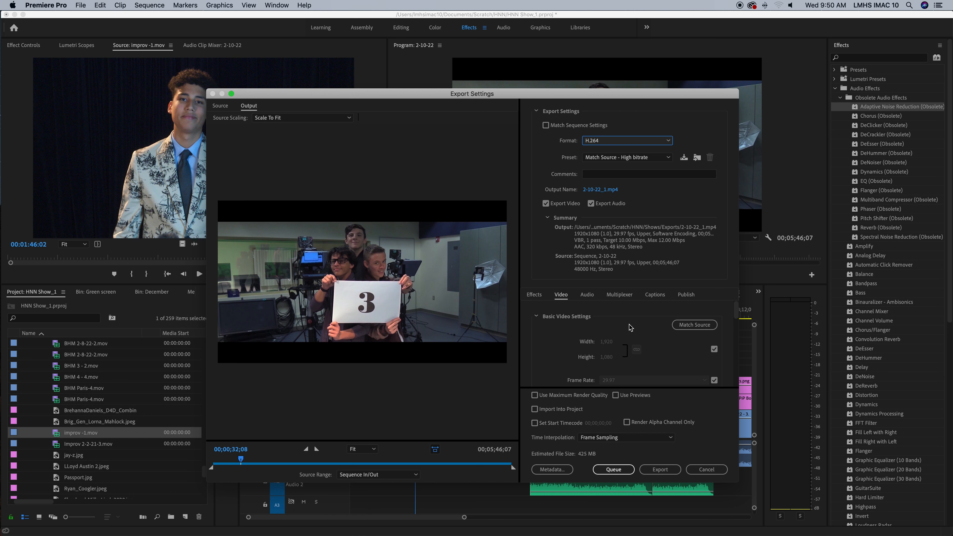
pyautogui.scroll(-5, 629, 325)
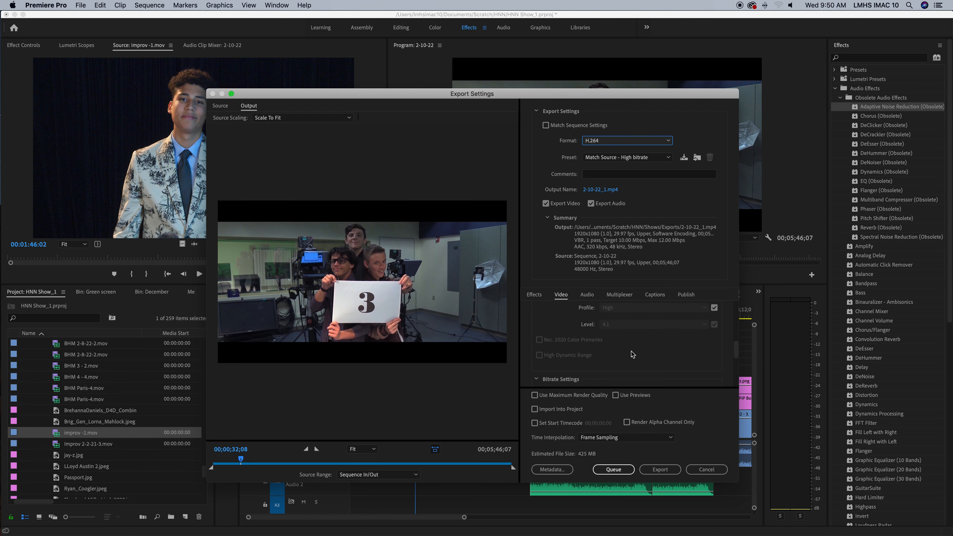
pyautogui.scroll(-3, 634, 352)
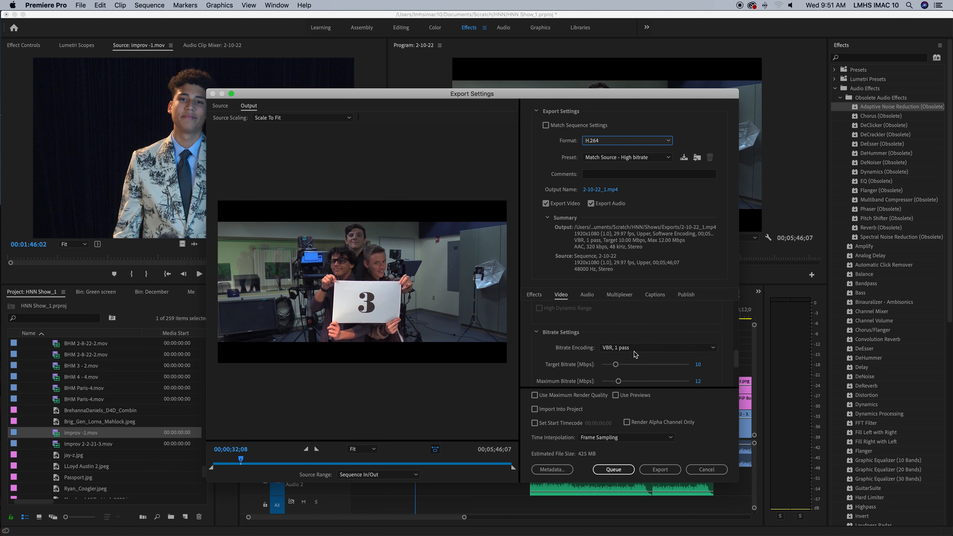
pyautogui.scroll(3, 634, 352)
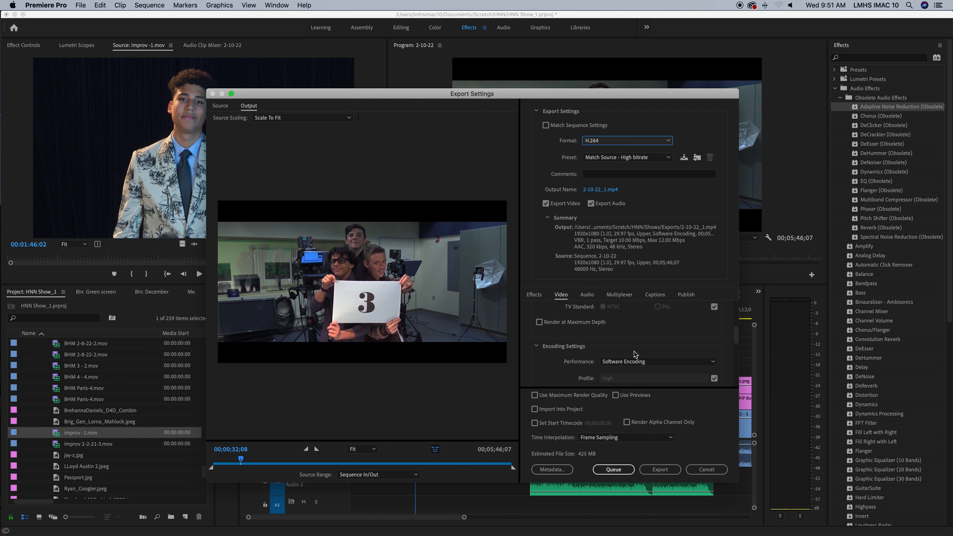
pyautogui.scroll(5, 634, 352)
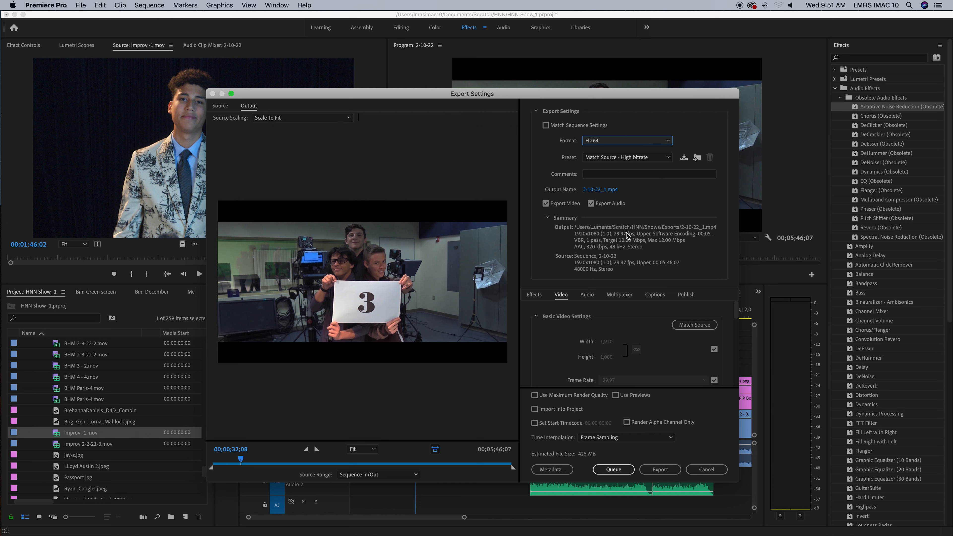
# - Name the output file HNN_Show and set its save location to the HNN Ext folder within Documents/Scratch
pyautogui.click(595, 190)
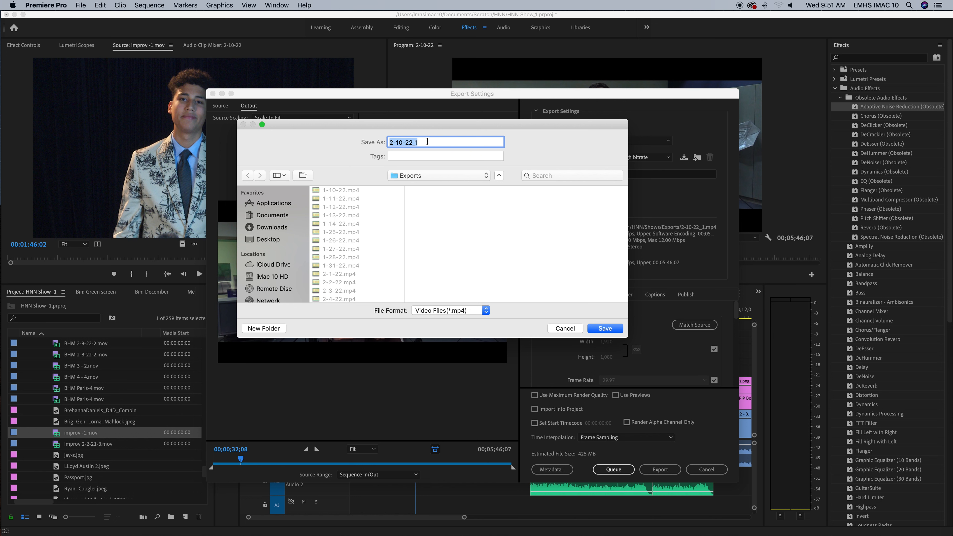
pyautogui.moveTo(427, 142); pyautogui.dragTo(382, 142)
pyautogui.write('HNN_Show')
pyautogui.click(270, 219)
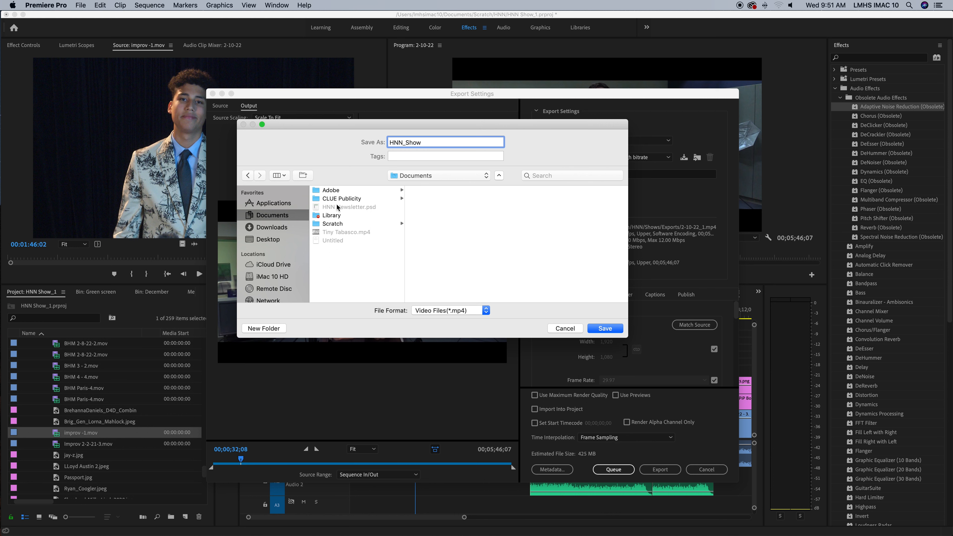
pyautogui.click(333, 225)
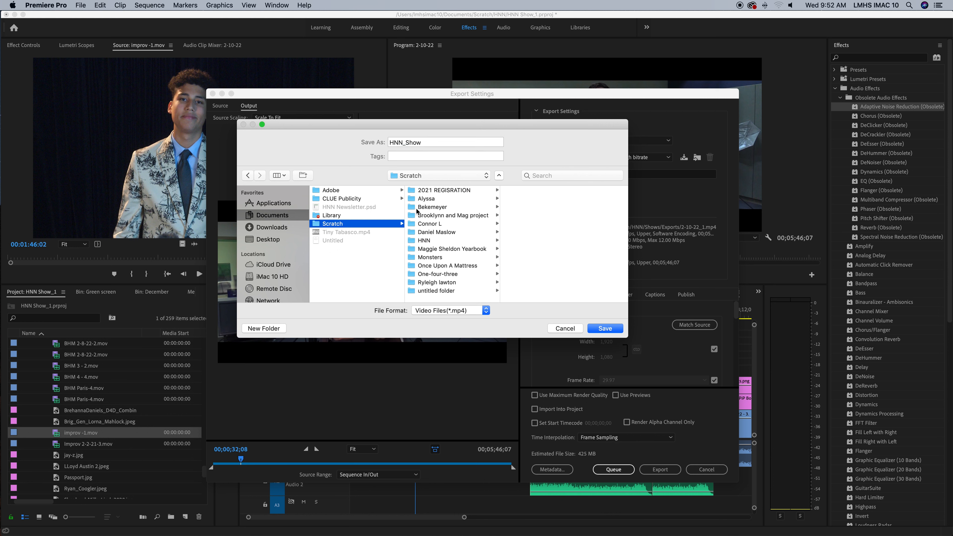
pyautogui.click(431, 208)
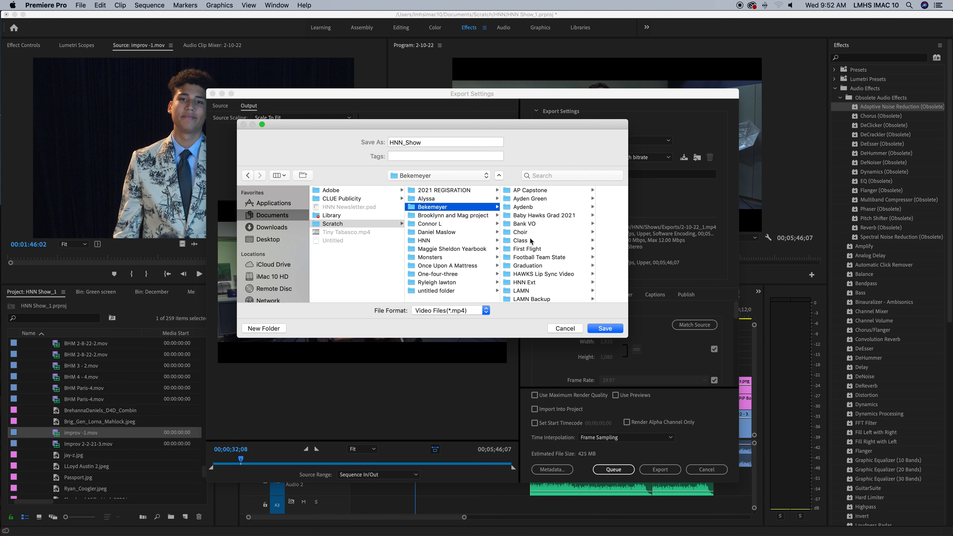
pyautogui.scroll(-3, 531, 242)
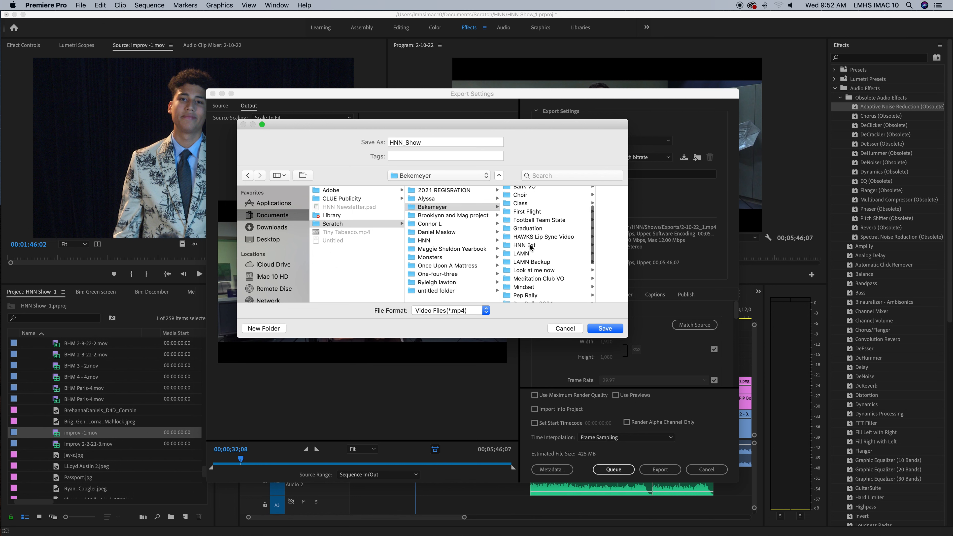
pyautogui.click(531, 246)
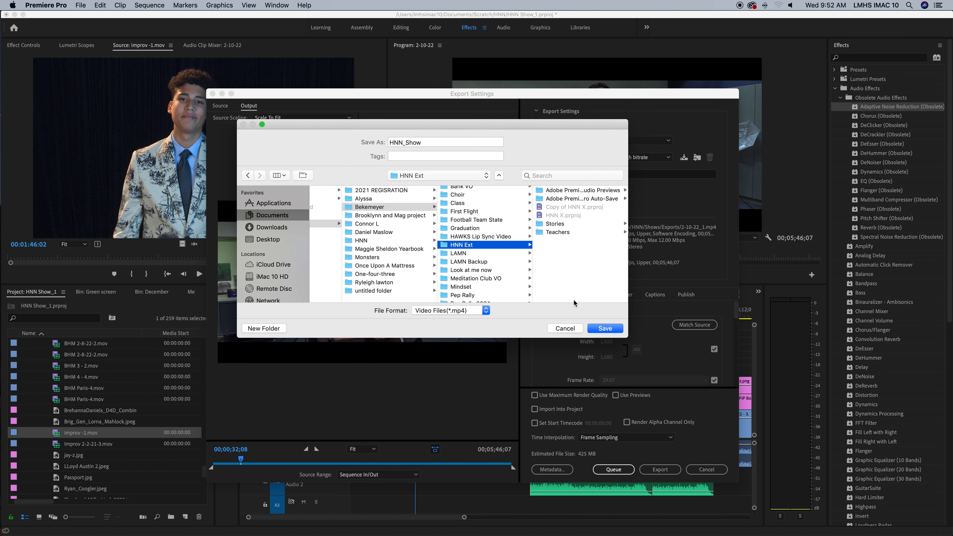
pyautogui.click(615, 332)
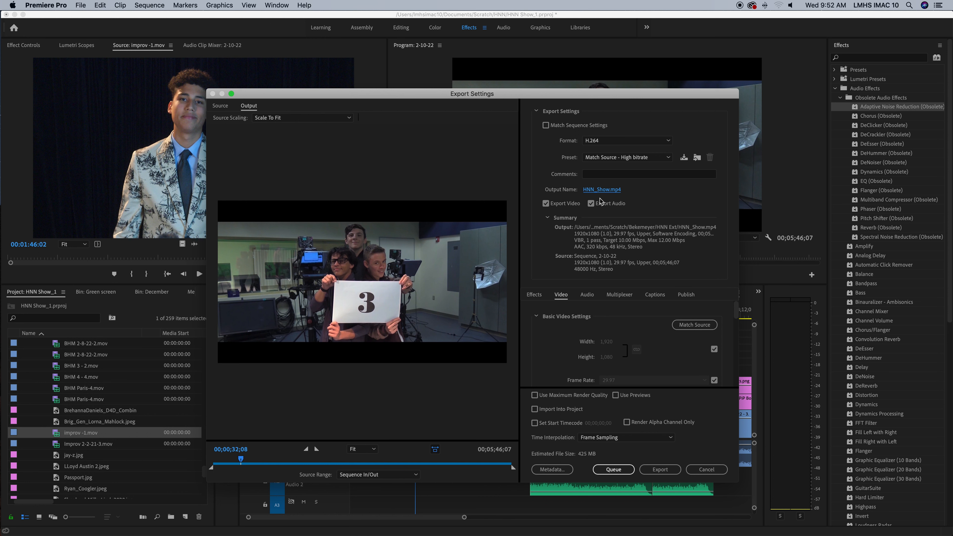
# - Start exporting the sequence, cancel the encoding, and close the export settings
pyautogui.click(660, 469)
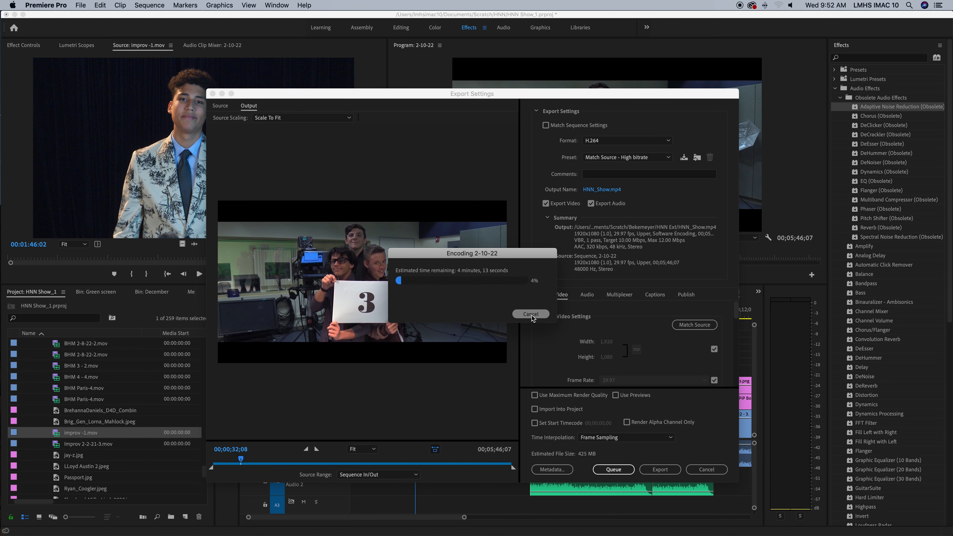
pyautogui.click(531, 314)
pyautogui.click(708, 470)
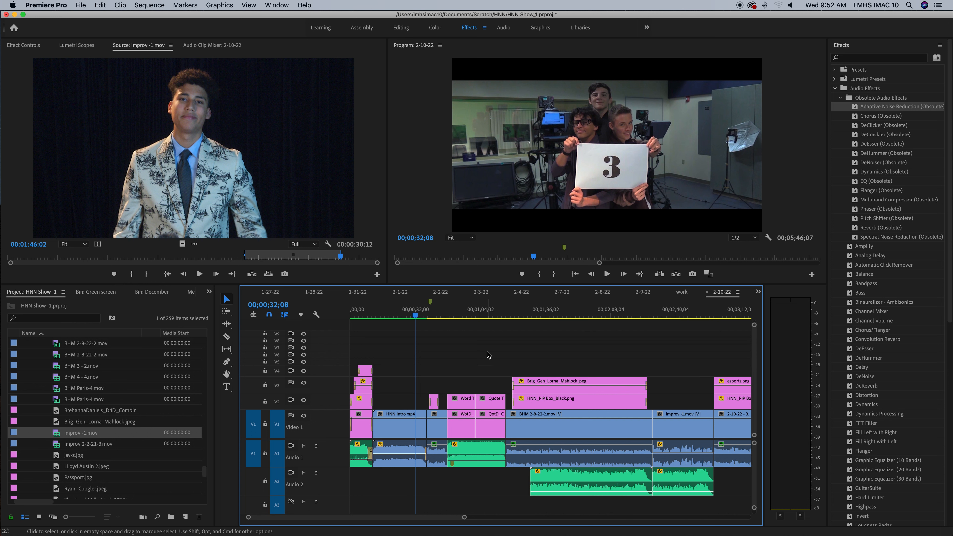
pyautogui.press('super+m')
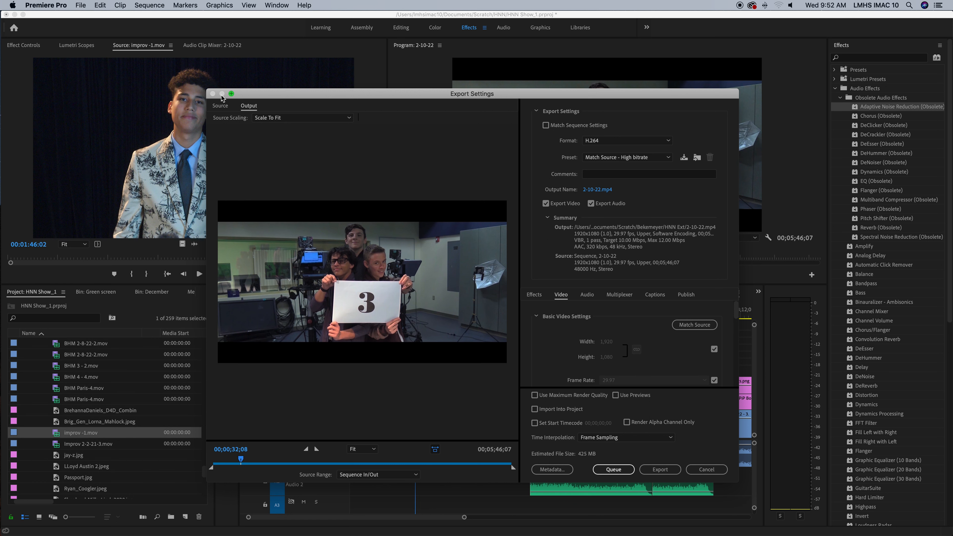
pyautogui.click(707, 470)
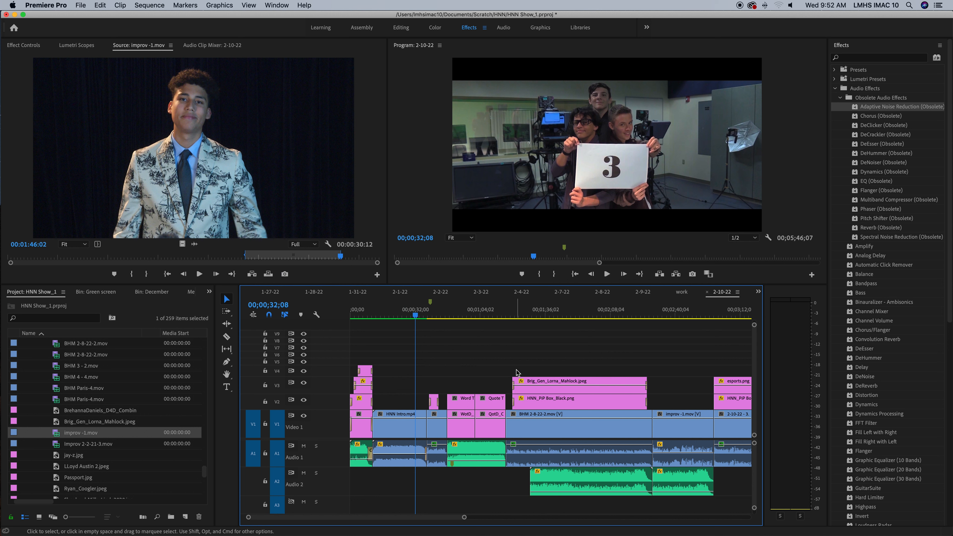
# - Scrub the 2-10-22 sequence from its beginning through the intro countdown, stopping at 00;00;34;00
pyautogui.press('-')
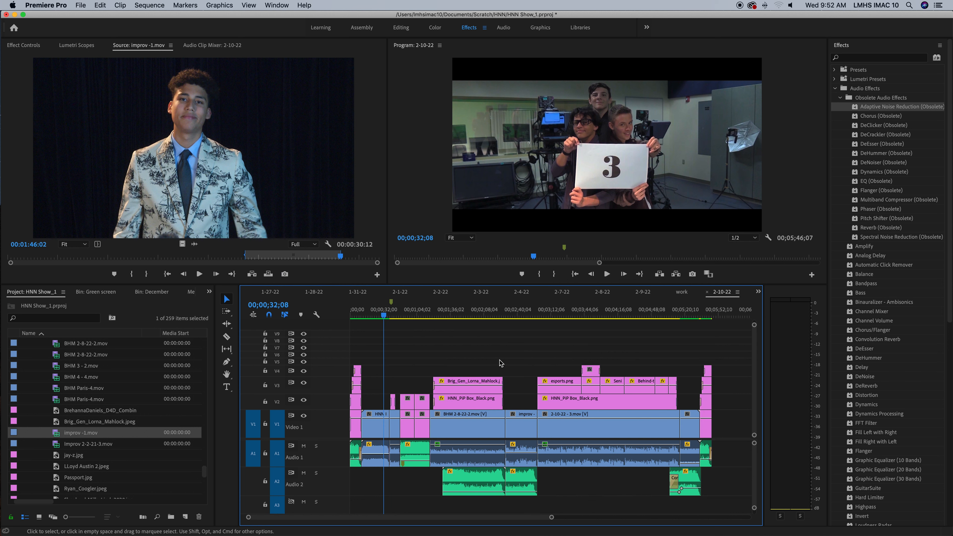
pyautogui.moveTo(443, 315); pyautogui.dragTo(343, 356)
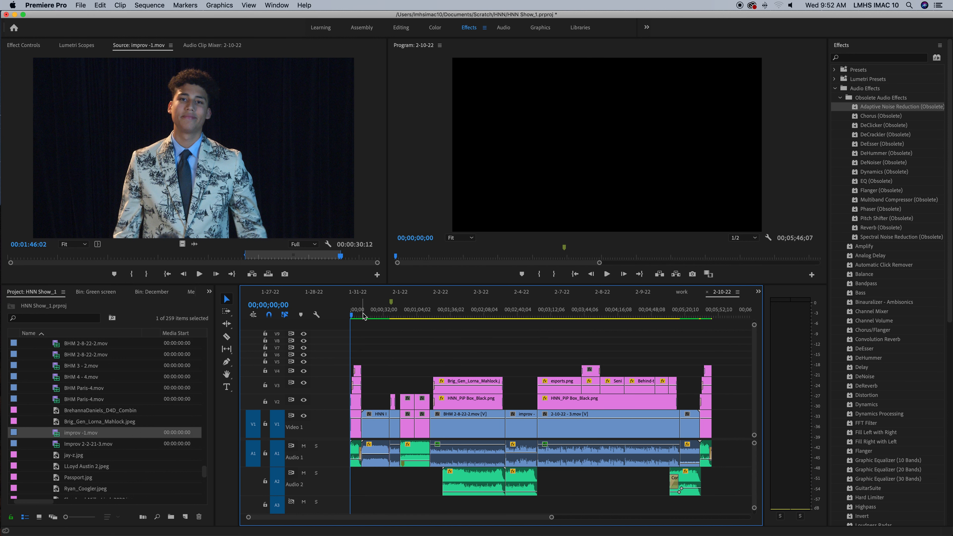
pyautogui.moveTo(359, 315); pyautogui.dragTo(390, 318)
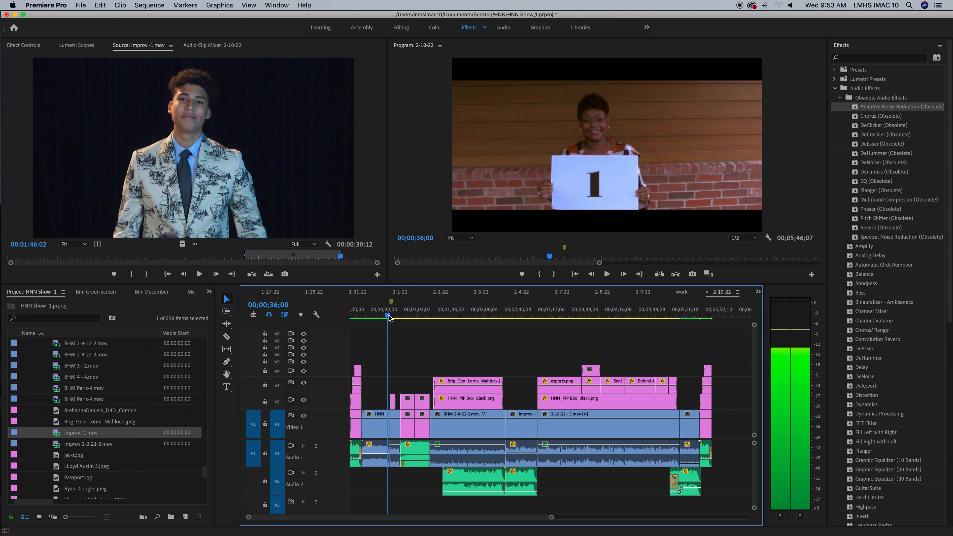
pyautogui.moveTo(389, 318); pyautogui.dragTo(386, 317)
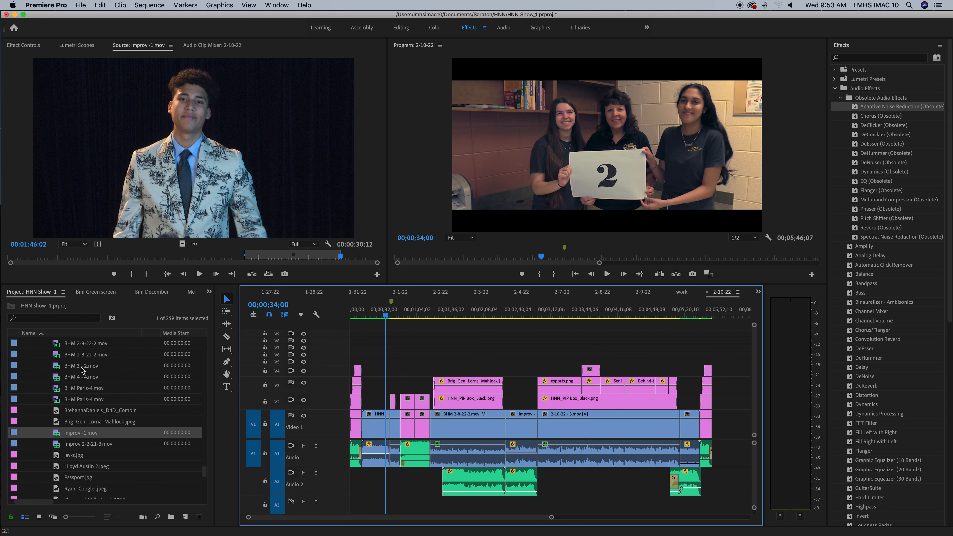
# - Load BHM Paris-4.mov in the Source monitor and mark an In point at 00:00:22:18 and an Out point at 00:00:41:28
pyautogui.doubleClick(66, 399)
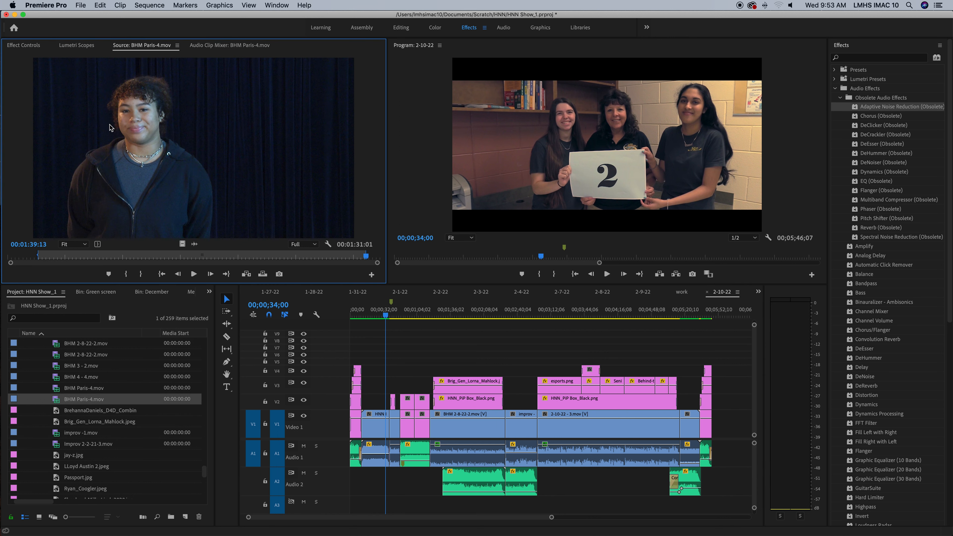
pyautogui.moveTo(72, 256); pyautogui.dragTo(90, 259)
pyautogui.press('i')
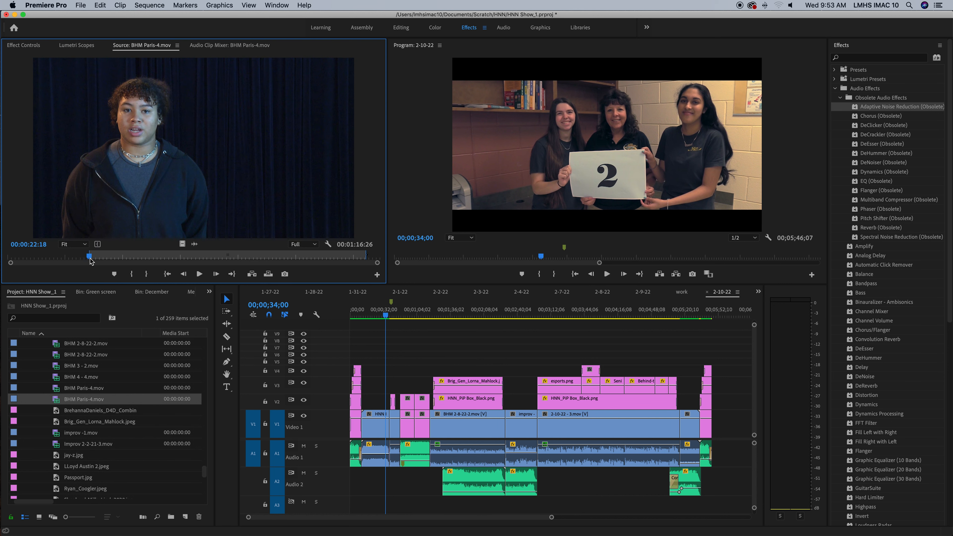
pyautogui.press('l')
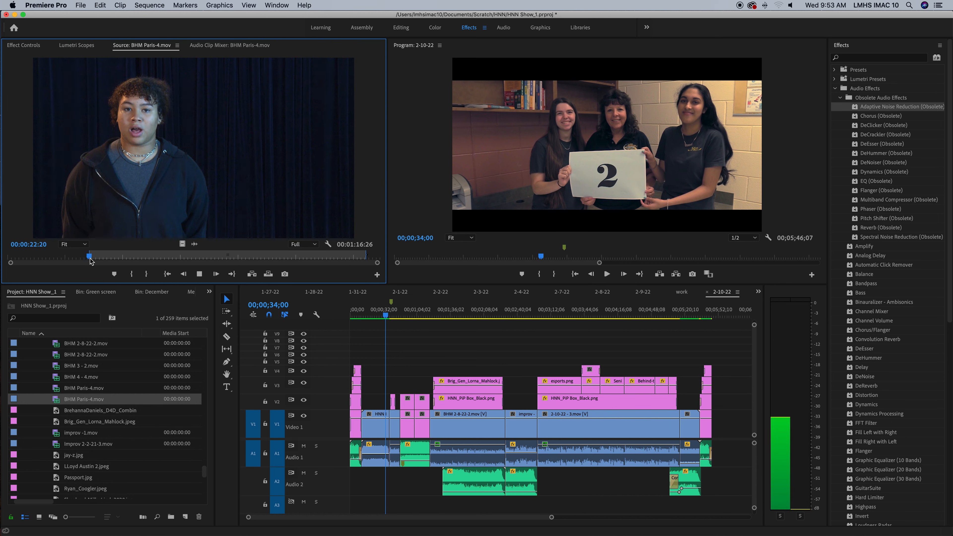
pyautogui.press('l')
pyautogui.press('l')
pyautogui.press('l')
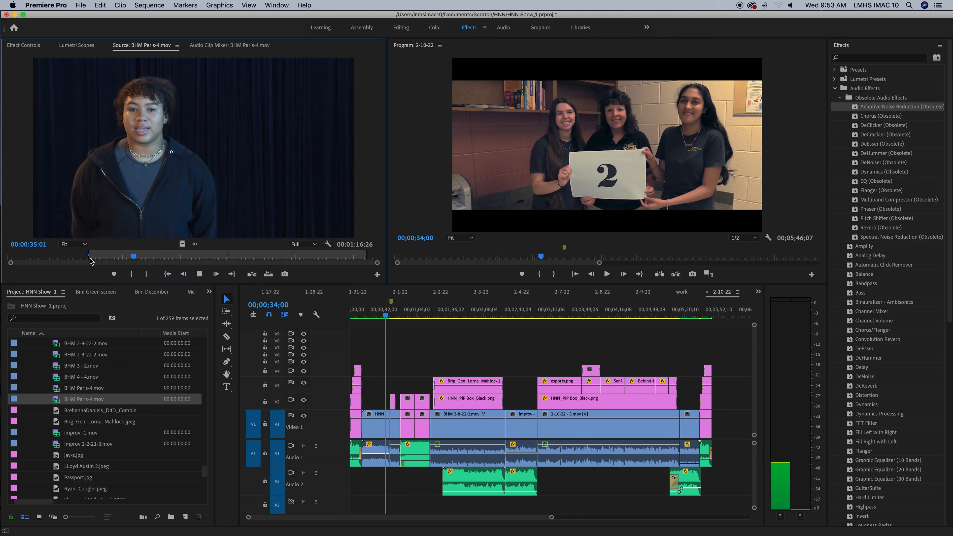
pyautogui.press('k')
pyautogui.press('o')
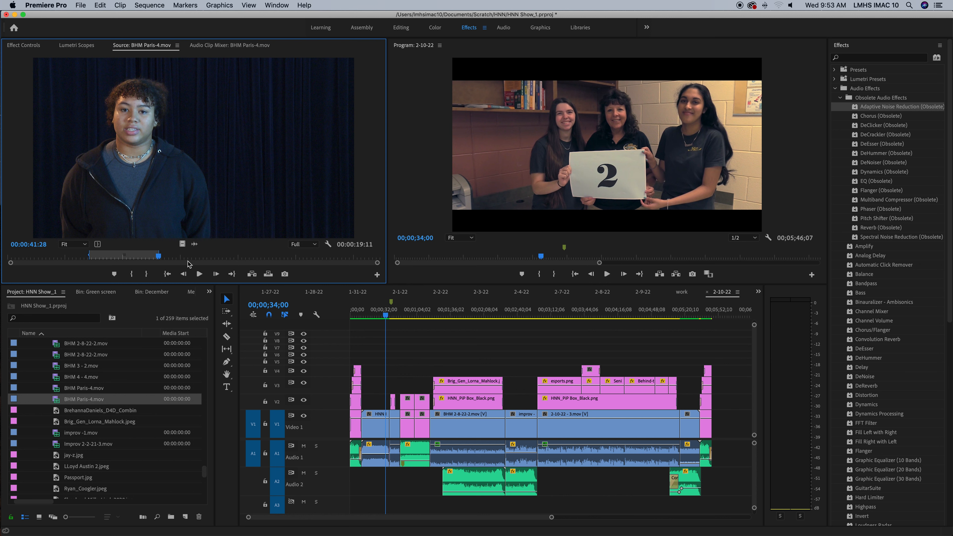
# - Mark an In point at 00;00;37;28 and an Out point at 00;02;28;29 in the 2-10-22 sequence
pyautogui.click(409, 329)
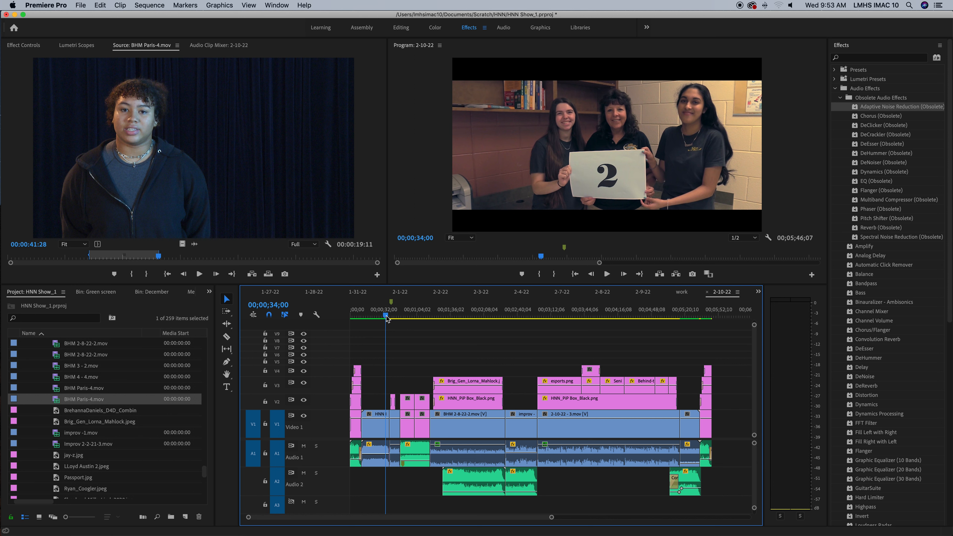
pyautogui.moveTo(388, 318); pyautogui.dragTo(393, 320)
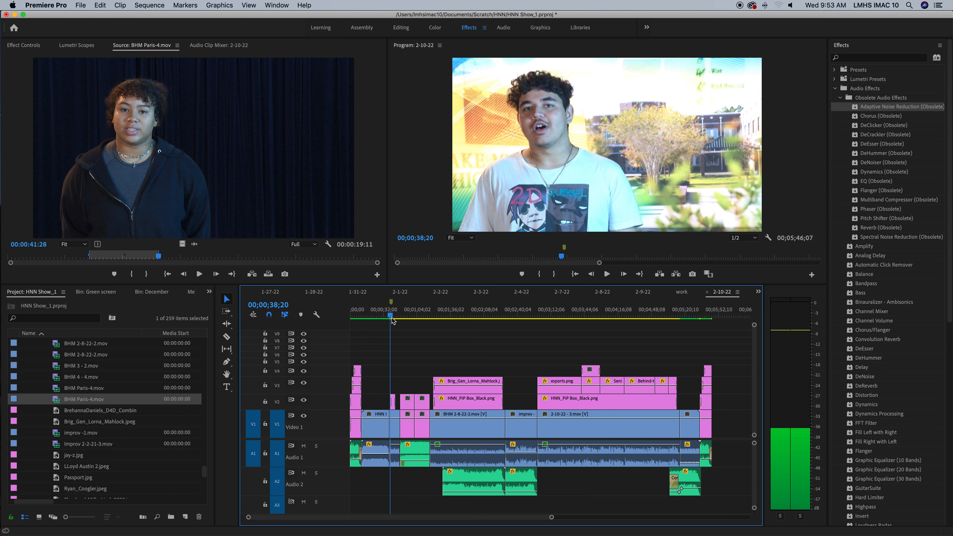
pyautogui.press('Up')
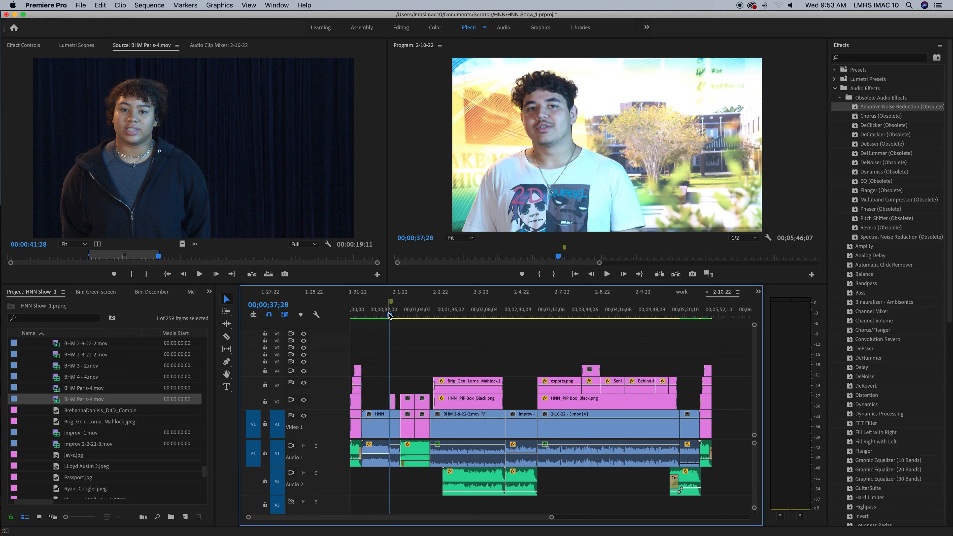
pyautogui.click(540, 275)
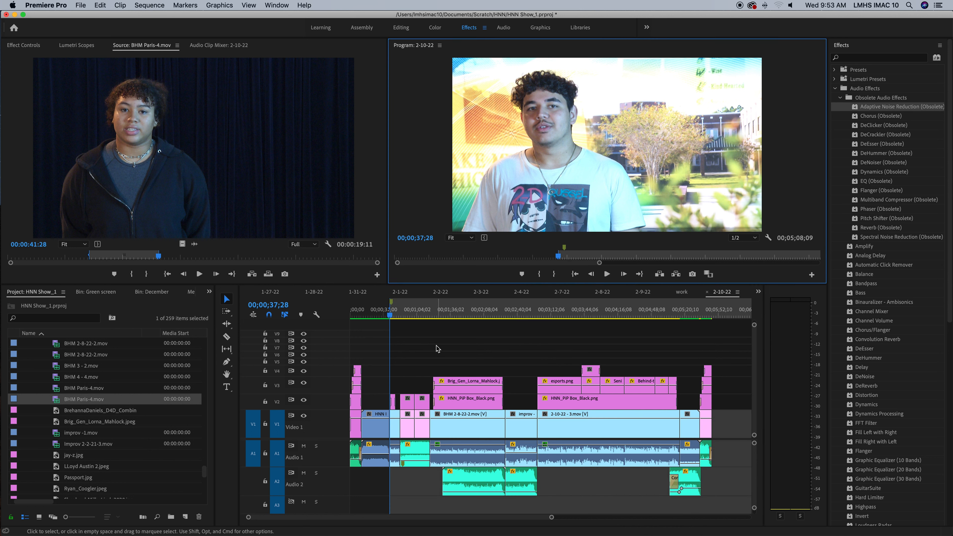
pyautogui.moveTo(391, 316); pyautogui.dragTo(506, 329)
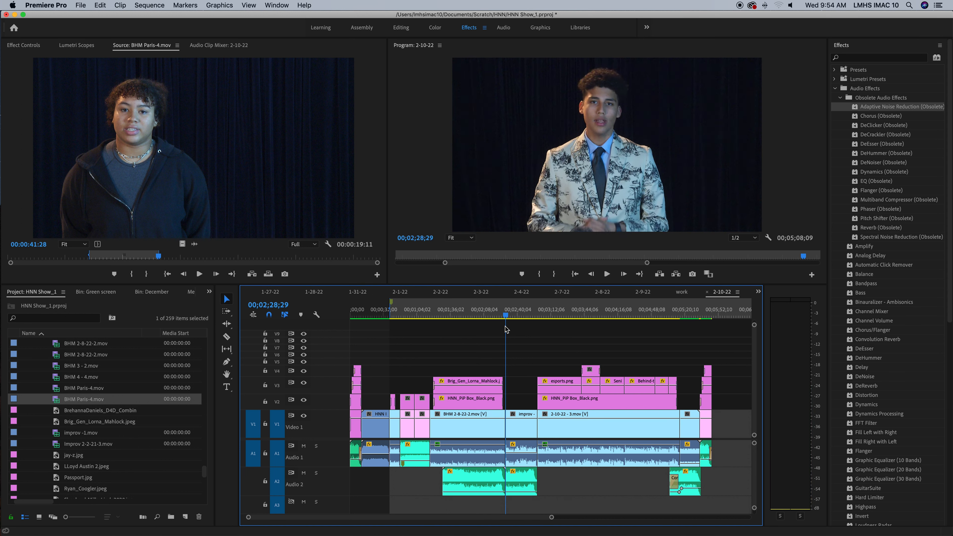
pyautogui.click(554, 274)
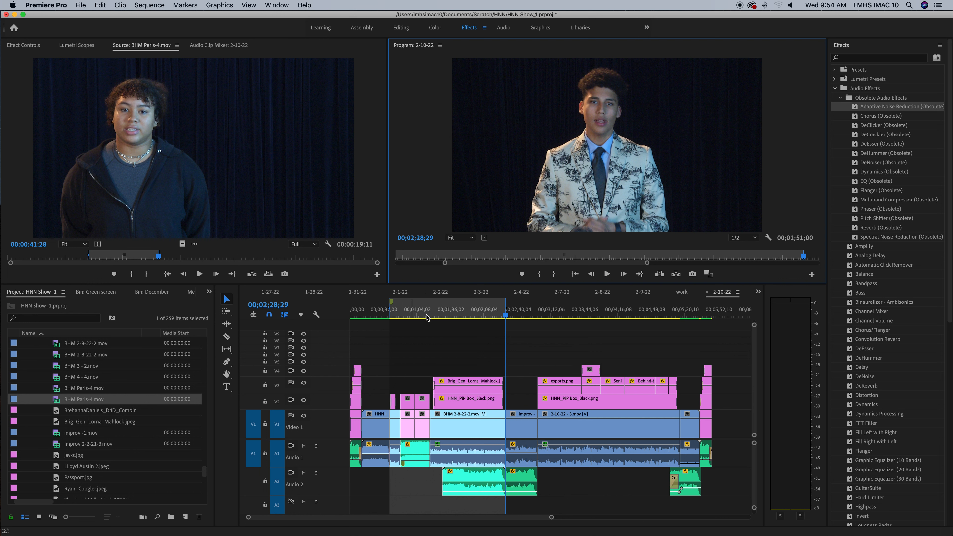
# - Scrub the 2-10-22 sequence from the In point through the marked range and onward to 00;04;22;17
pyautogui.moveTo(507, 316); pyautogui.dragTo(392, 338)
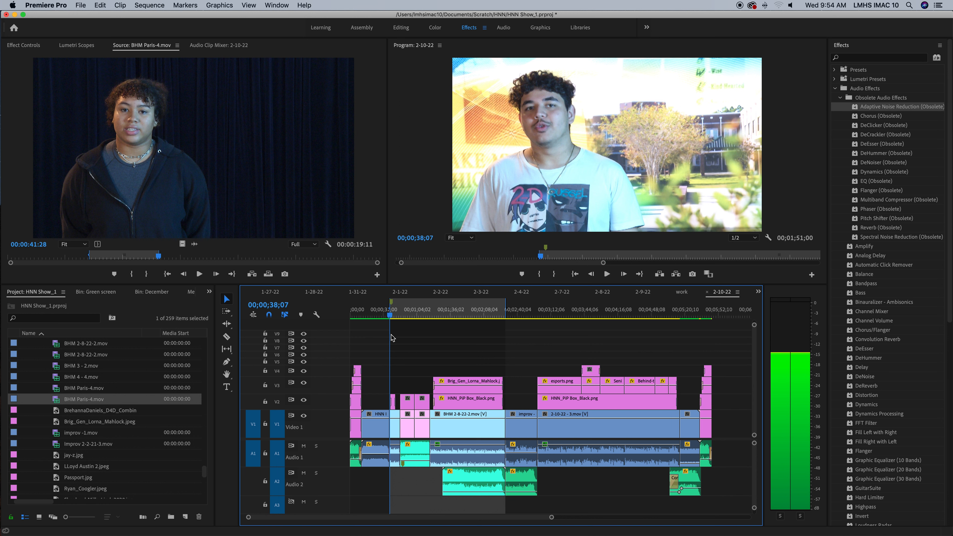
pyautogui.moveTo(390, 315); pyautogui.dragTo(506, 331)
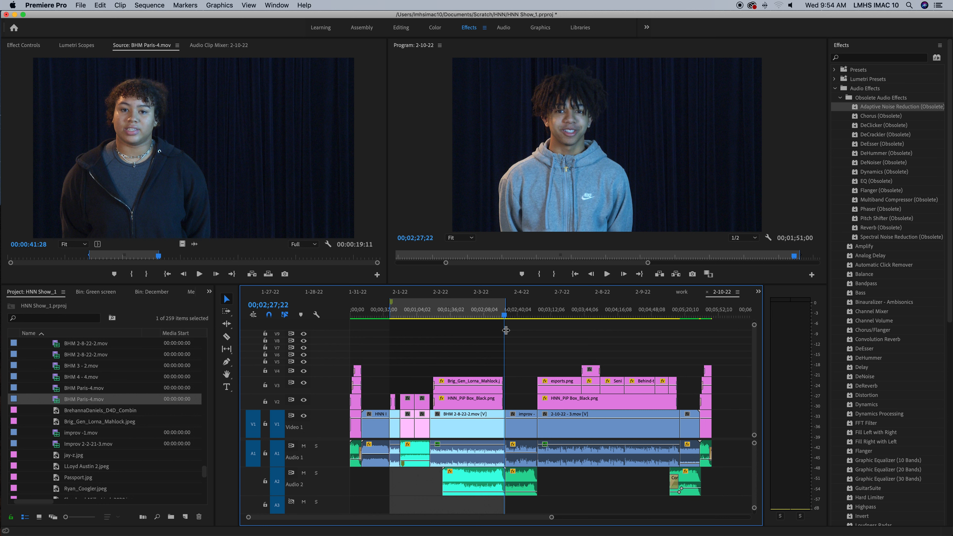
pyautogui.moveTo(505, 320); pyautogui.dragTo(581, 317)
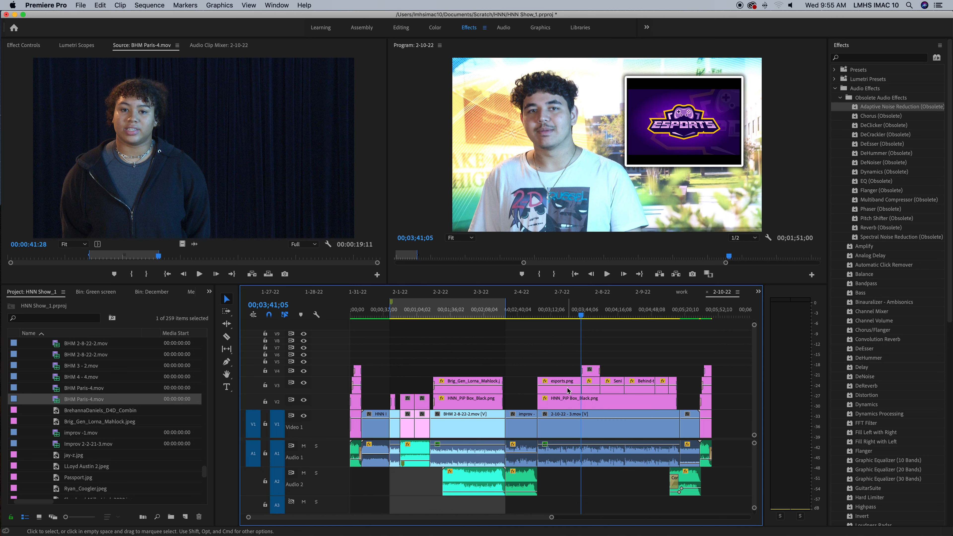
pyautogui.moveTo(593, 317); pyautogui.dragTo(628, 325)
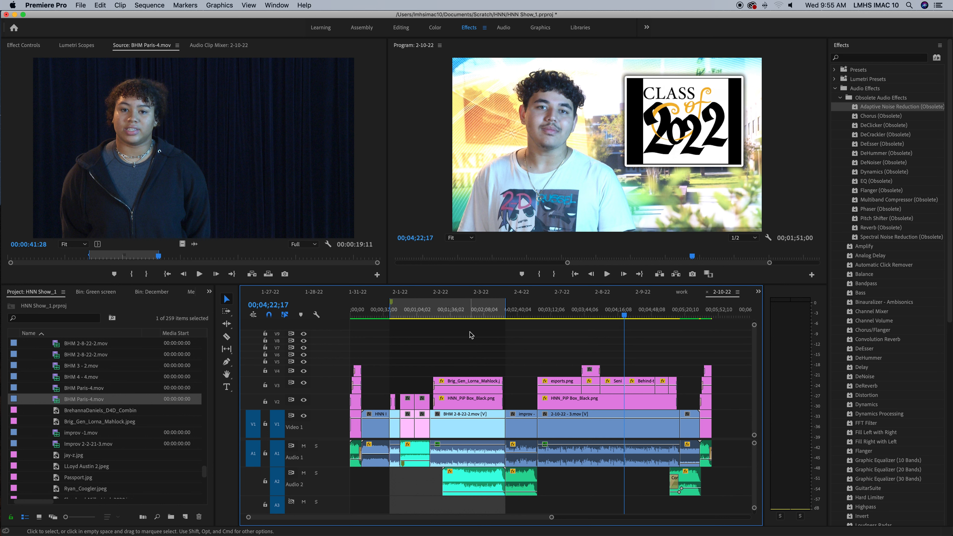
# - Open the media export settings to check the Sequence In/Out source range, and close them without exporting
pyautogui.click(82, 5)
pyautogui.moveTo(145, 246)
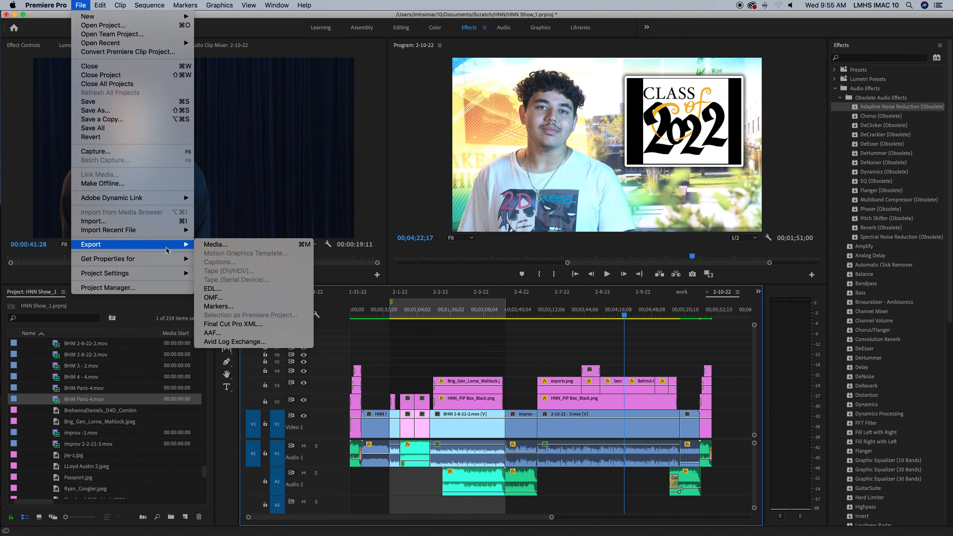
pyautogui.click(221, 248)
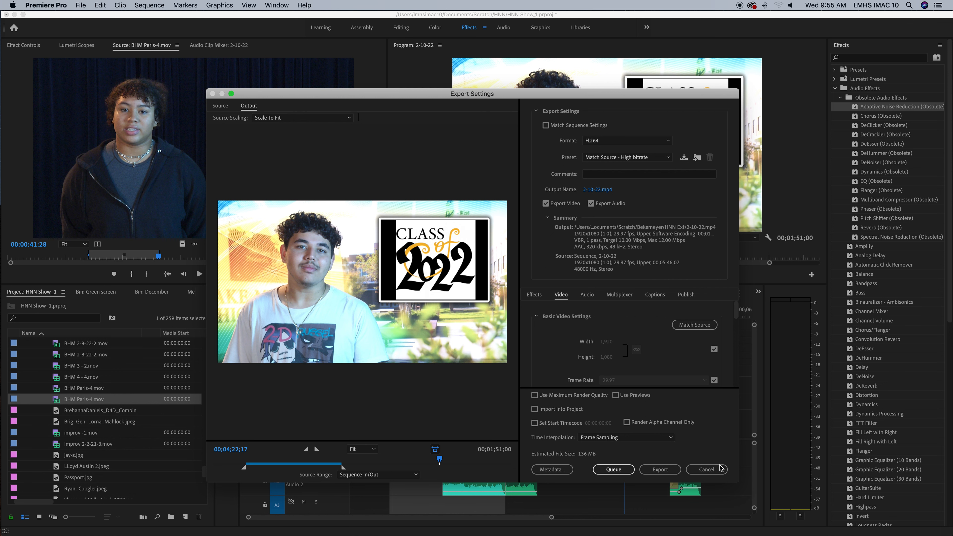
pyautogui.click(707, 469)
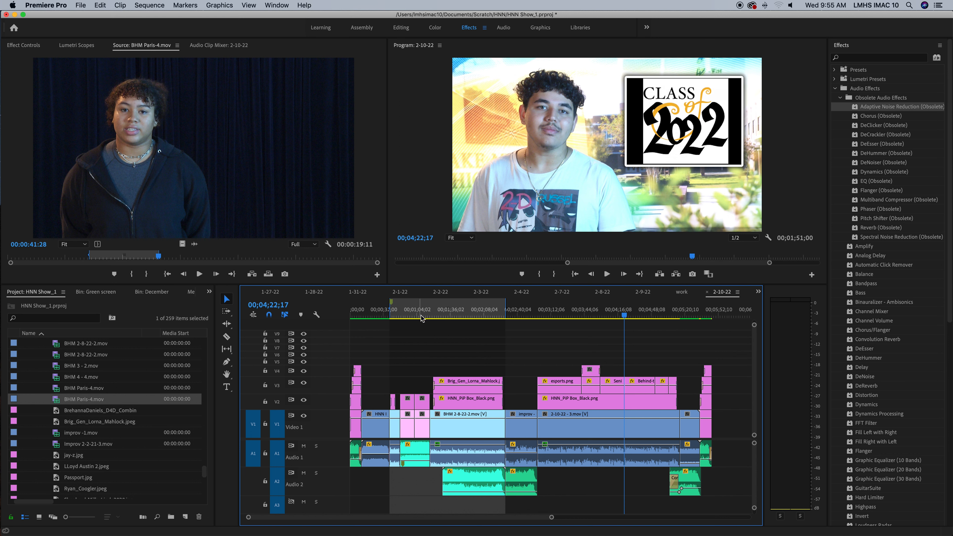
# - Clear both the In and Out points from the 2-10-22 sequence
pyautogui.rightClick(441, 310)
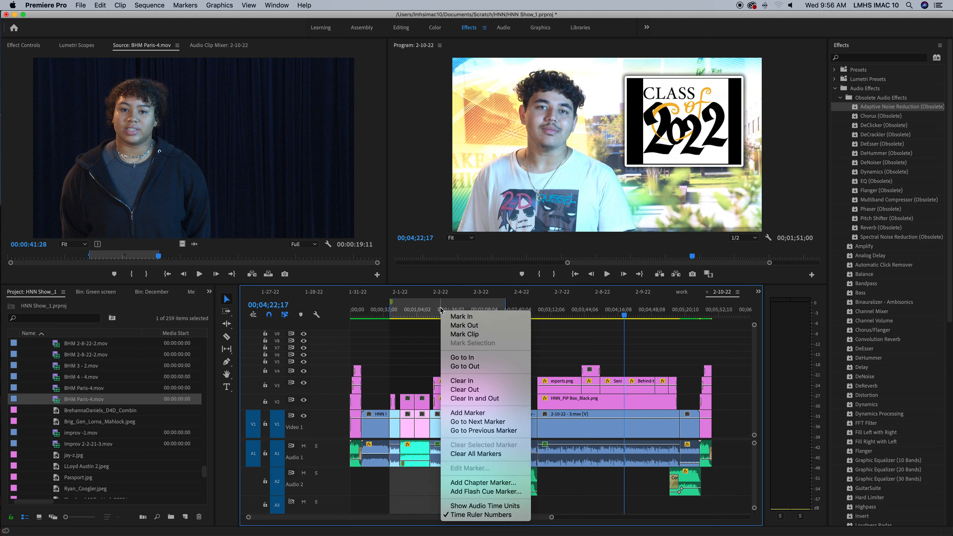
pyautogui.click(474, 398)
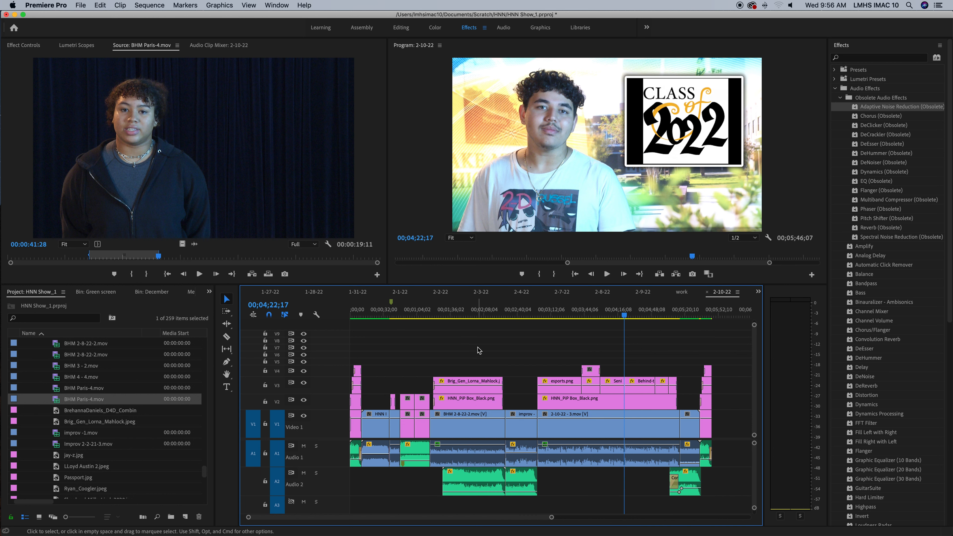